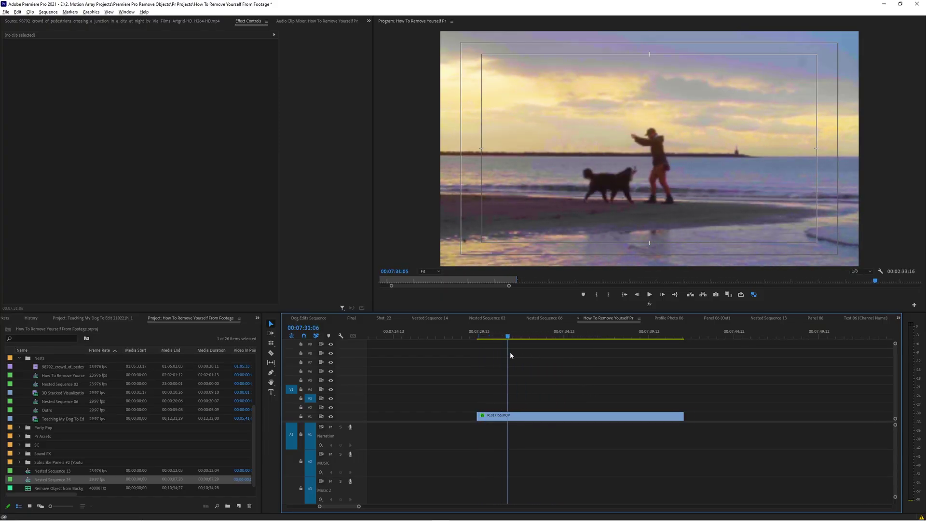
# Draw a closed pen mask under Opacity around the person in the beach clip
pyautogui.click(543, 418)
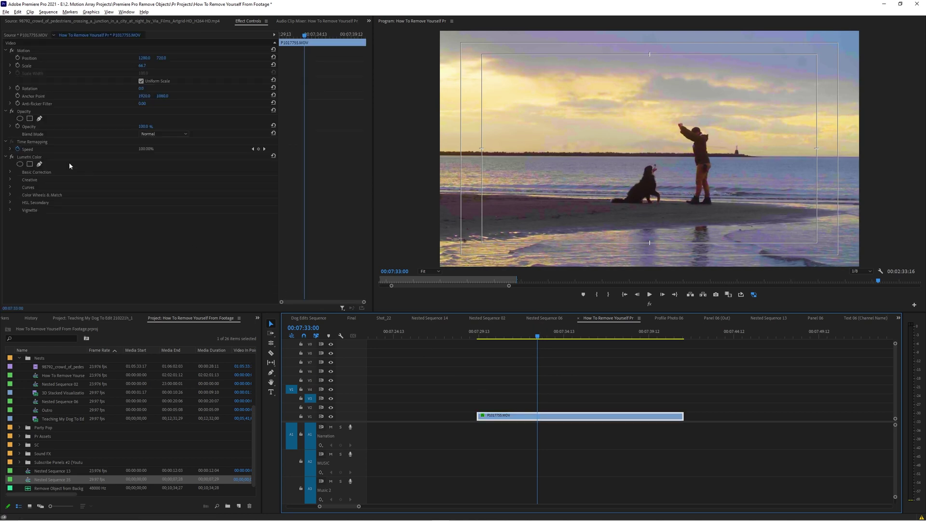
pyautogui.click(20, 118)
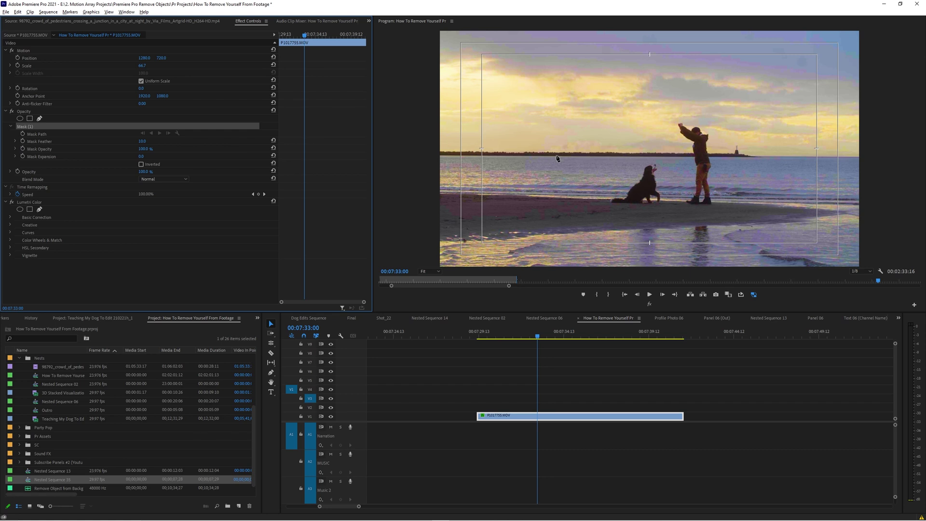
pyautogui.click(695, 113)
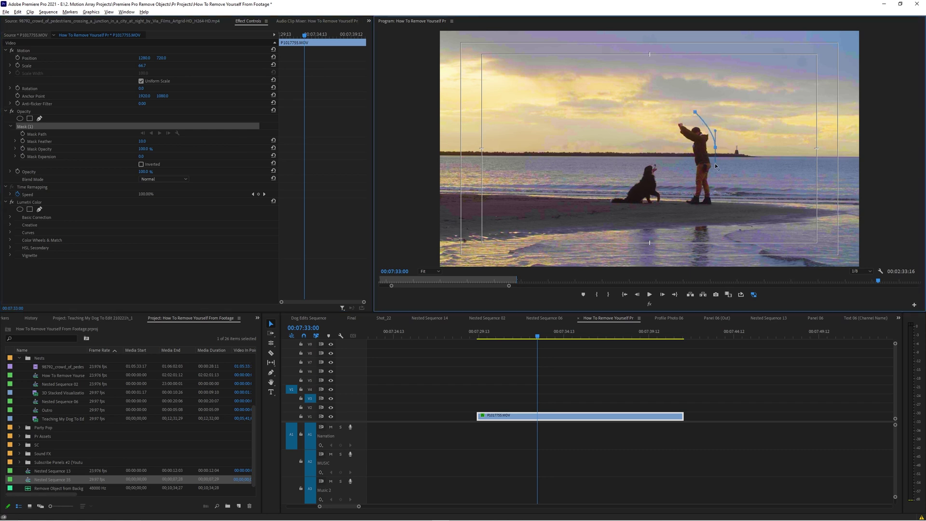
pyautogui.click(667, 113)
pyautogui.click(694, 113)
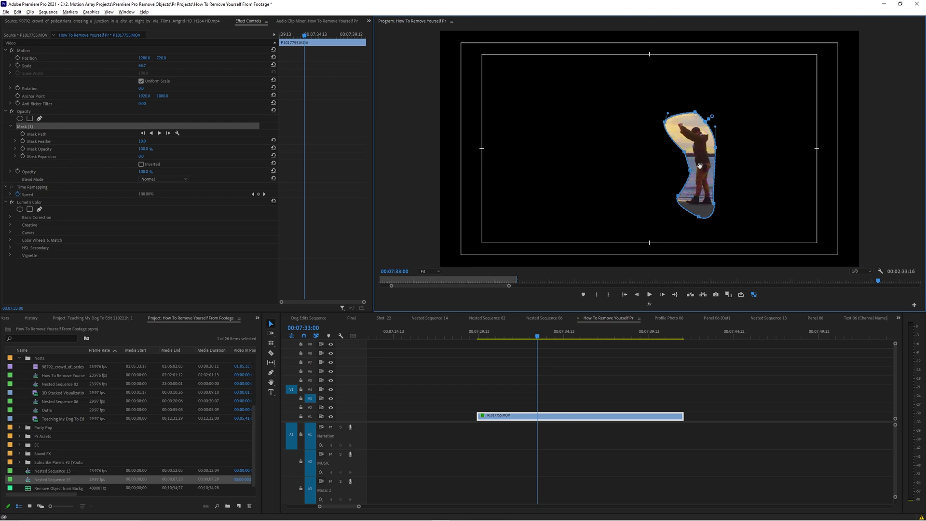
# Set the person's mask to 112.2 feather and 52.0 expansion, viewing with Opacity fx toggled off
pyautogui.moveTo(699, 166); pyautogui.dragTo(700, 167)
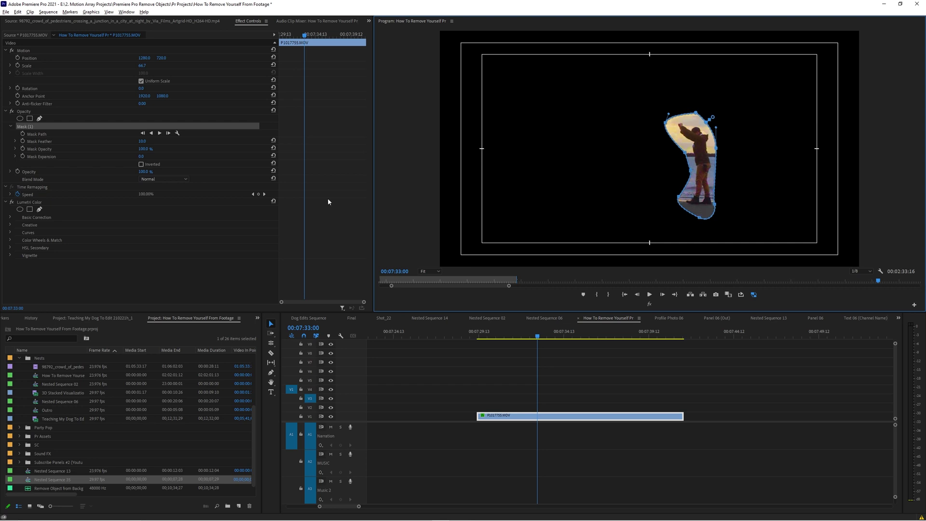
pyautogui.click(12, 111)
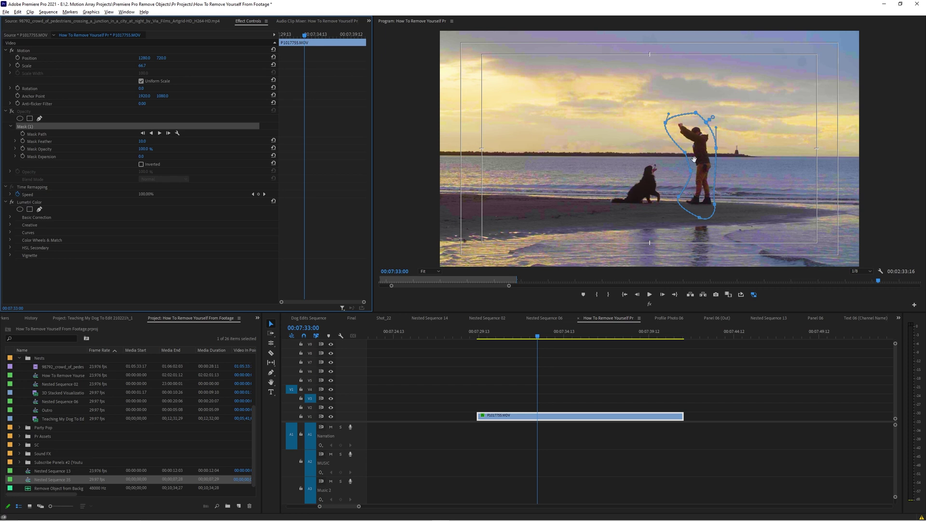
pyautogui.moveTo(715, 118); pyautogui.dragTo(716, 117)
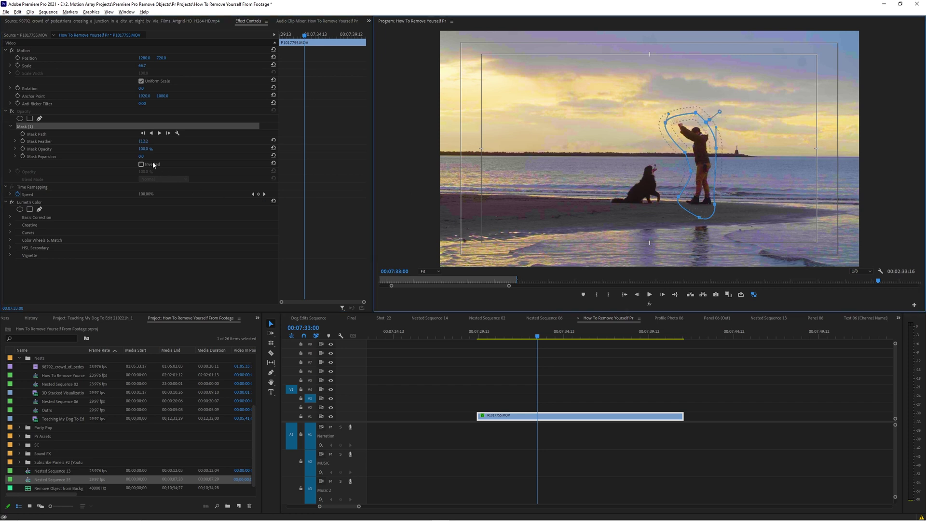
pyautogui.moveTo(719, 111); pyautogui.dragTo(724, 108)
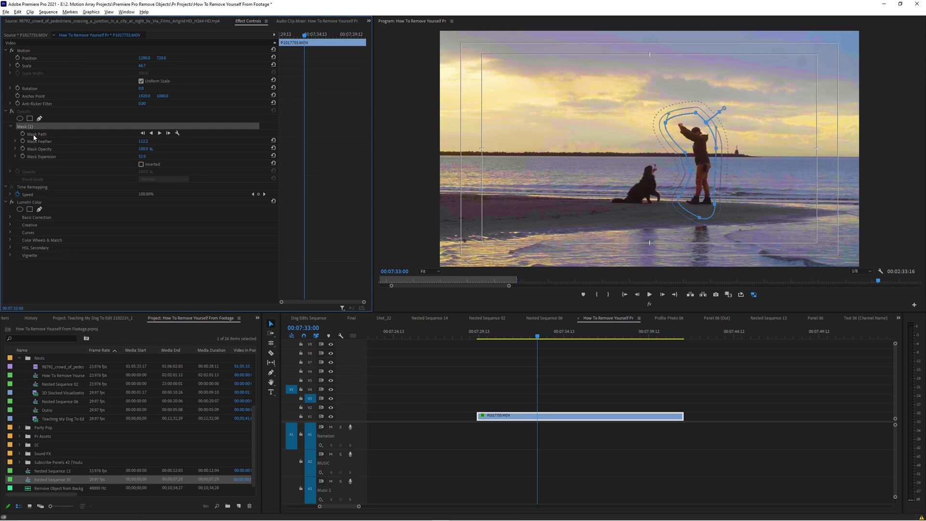
pyautogui.click(11, 112)
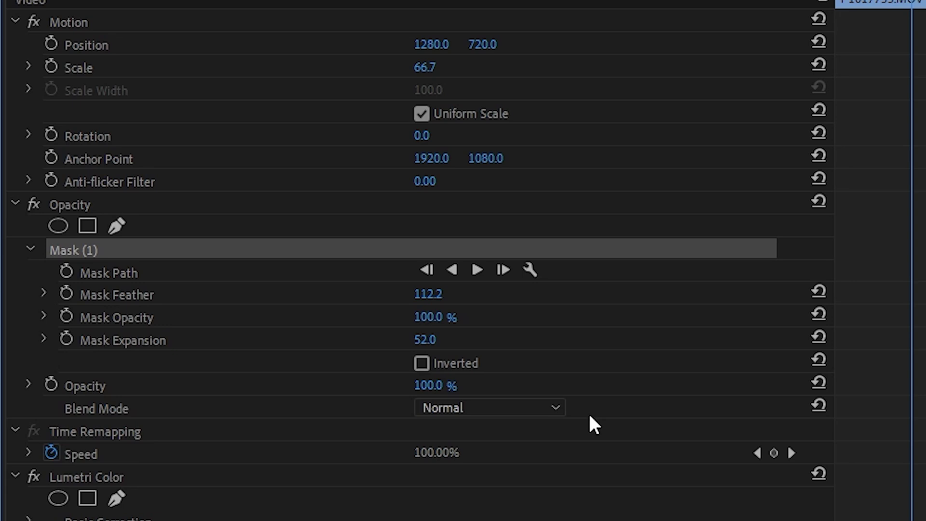
# Add a Mask Path keyframe and shift the mask right to follow the person a few frames later
pyautogui.click(67, 270)
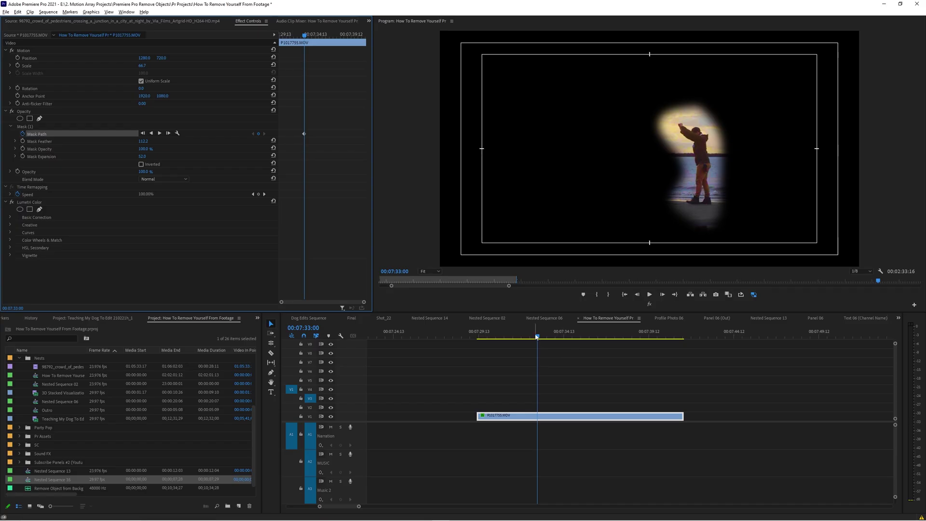
pyautogui.moveTo(536, 336); pyautogui.dragTo(558, 335)
pyautogui.click(34, 134)
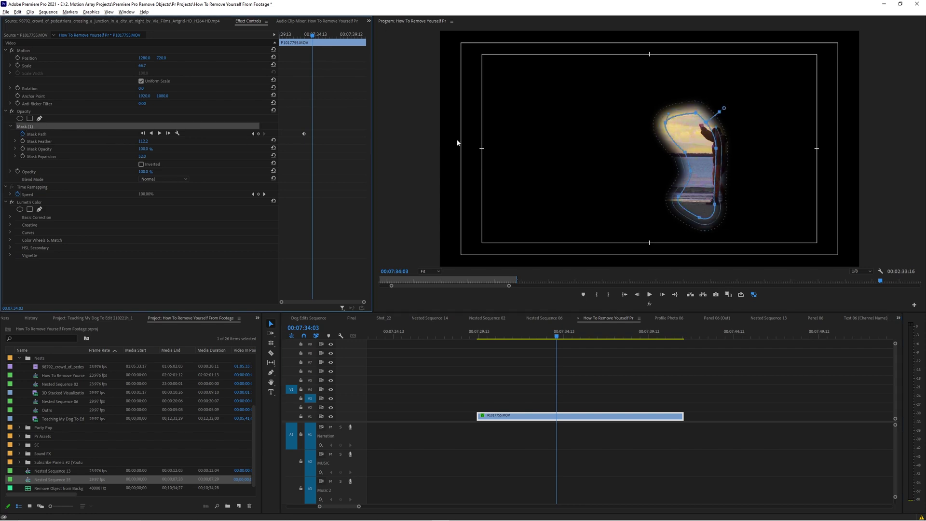
pyautogui.moveTo(702, 159); pyautogui.dragTo(723, 159)
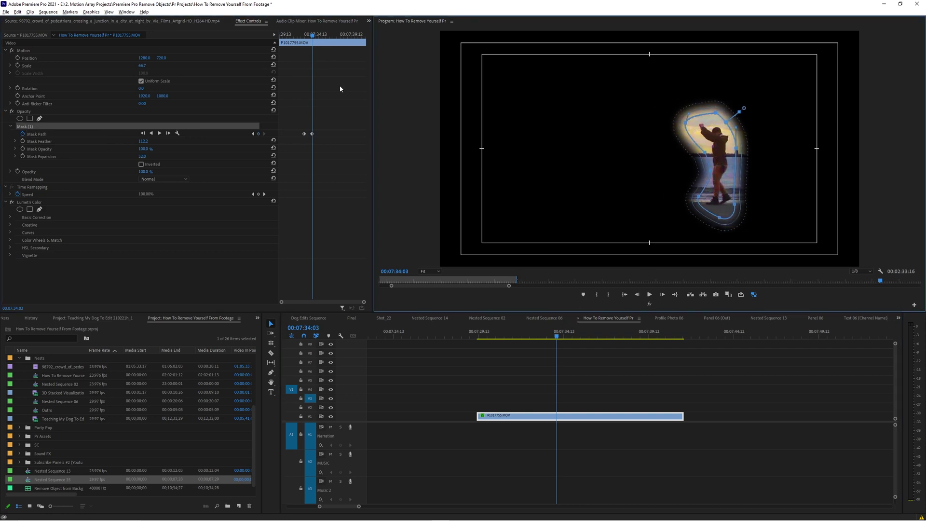
# Scrub through the shot and reposition the mask so it keeps framing the man
pyautogui.moveTo(311, 36); pyautogui.dragTo(332, 38)
pyautogui.moveTo(727, 168); pyautogui.dragTo(795, 167)
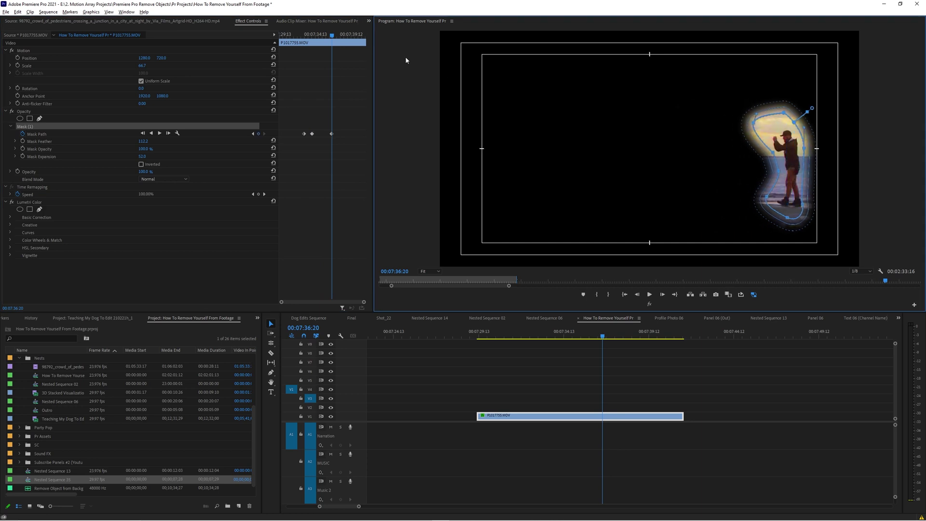
pyautogui.moveTo(336, 35); pyautogui.dragTo(291, 53)
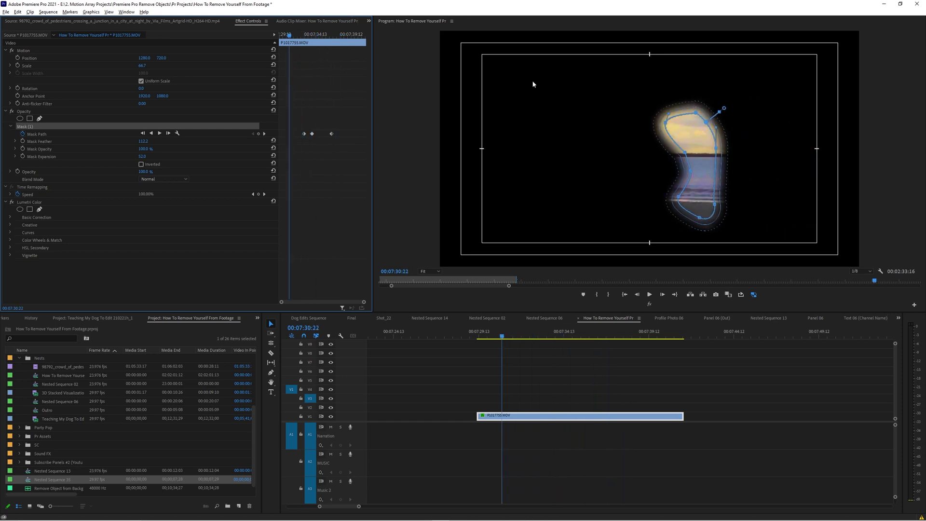
pyautogui.moveTo(703, 180); pyautogui.dragTo(639, 179)
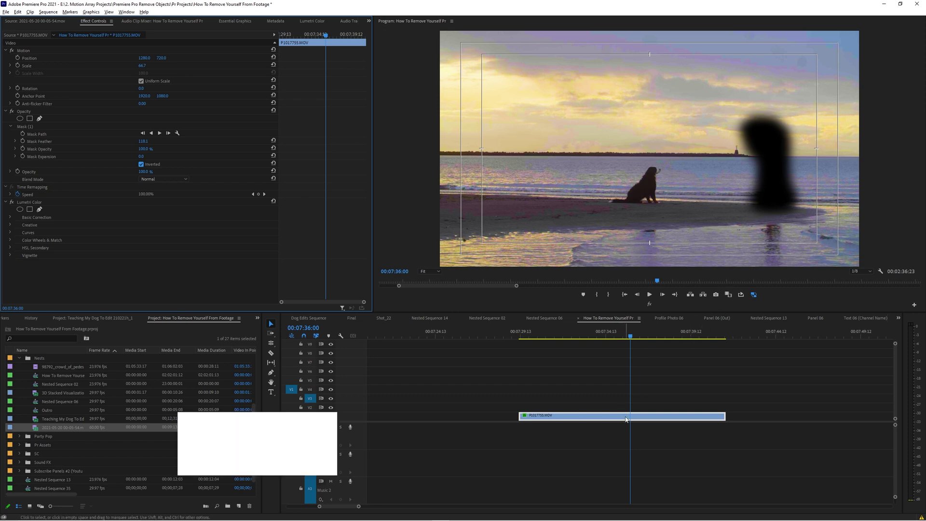
# Place the masked duplicate on V2 directly above the original, then delete Mask (1) from the V1 clip
pyautogui.moveTo(625, 418)
pyautogui.mouseDown()
pyautogui.moveTo(631, 409)
pyautogui.moveTo(621, 407)
pyautogui.mouseUp()
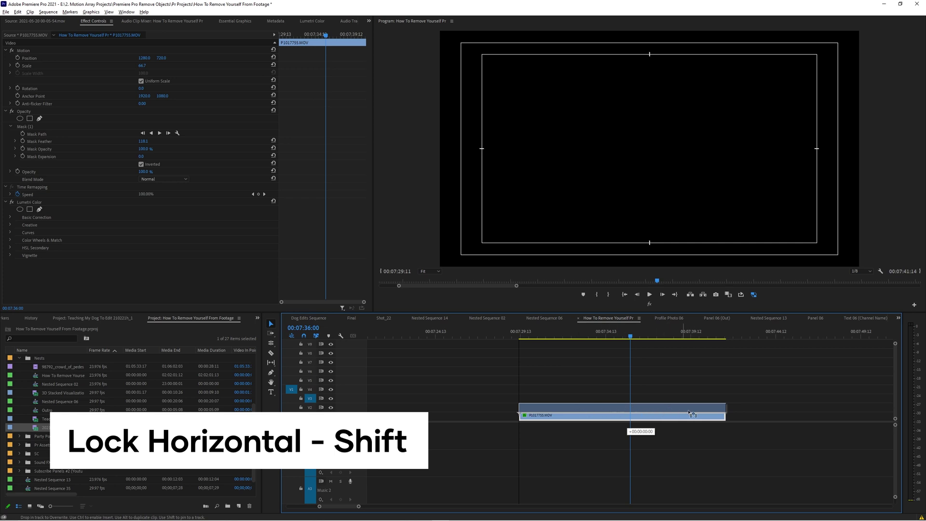
pyautogui.moveTo(610, 411); pyautogui.dragTo(659, 409)
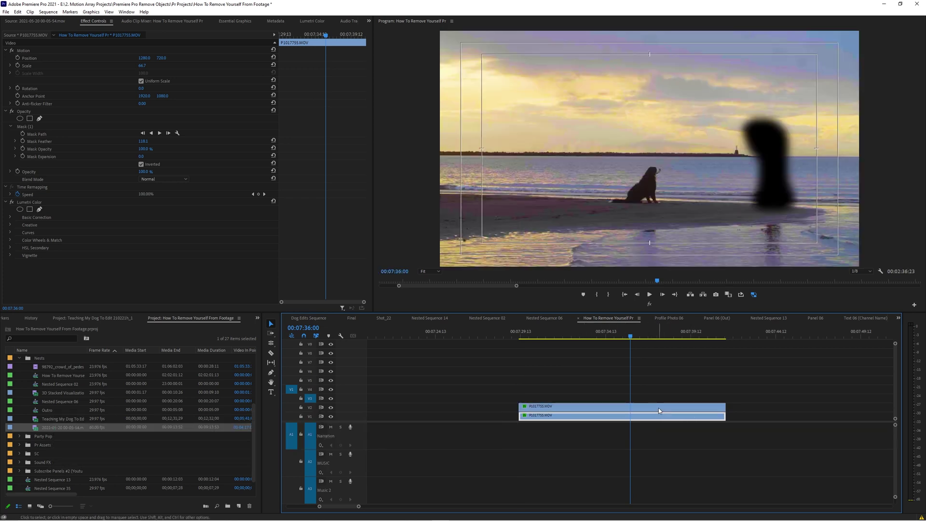
pyautogui.click(659, 417)
pyautogui.click(29, 128)
pyautogui.press('Delete')
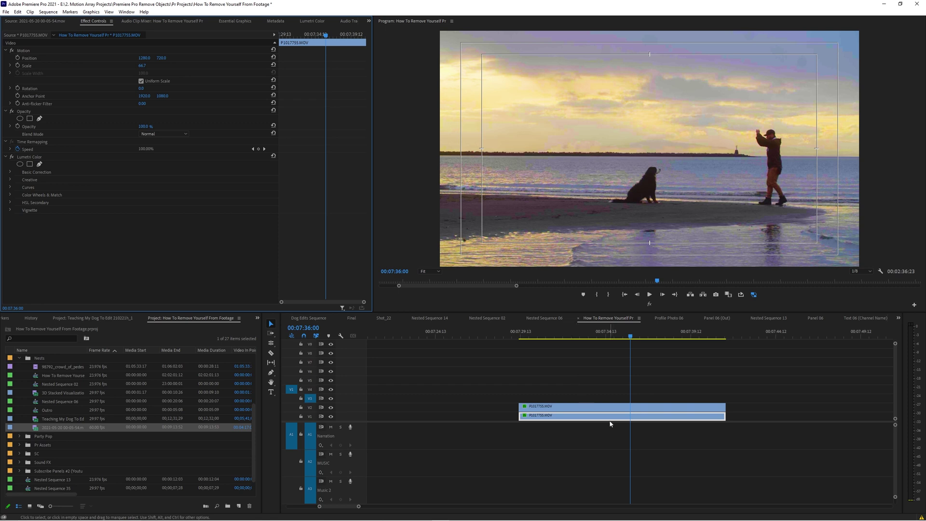
# Slip the V1 beach clip by +00:00:02:14, then toggle the V2 clip off and on to check
pyautogui.click(270, 363)
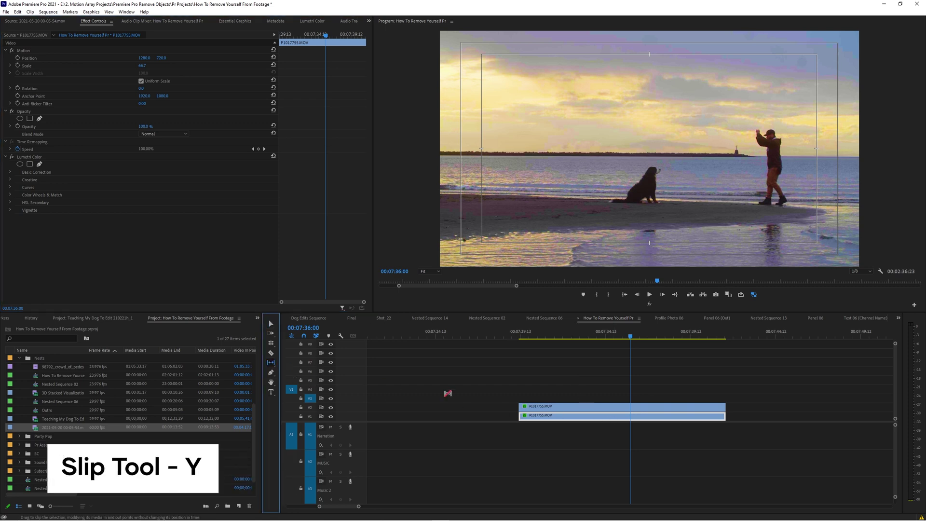
pyautogui.moveTo(628, 417); pyautogui.dragTo(802, 411)
pyautogui.press('v')
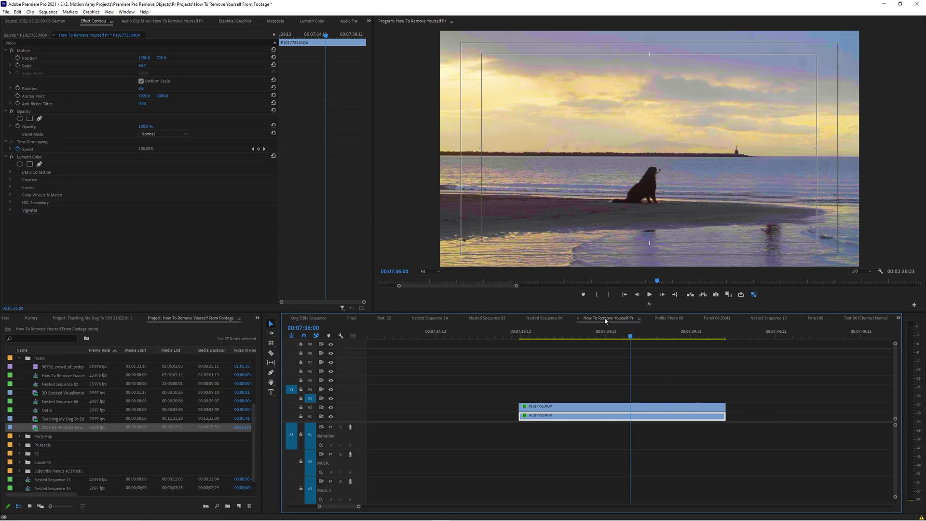
pyautogui.click(581, 410)
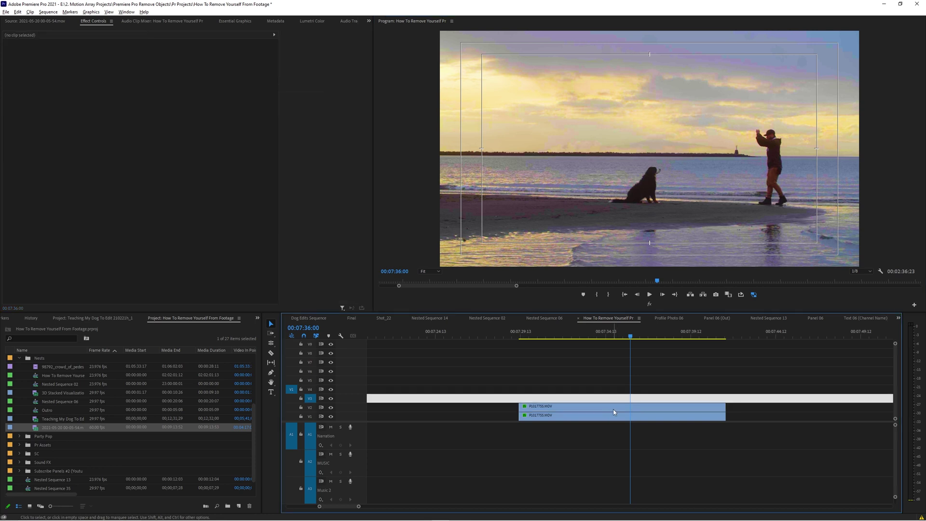
pyautogui.hotkey('shift', 'e')
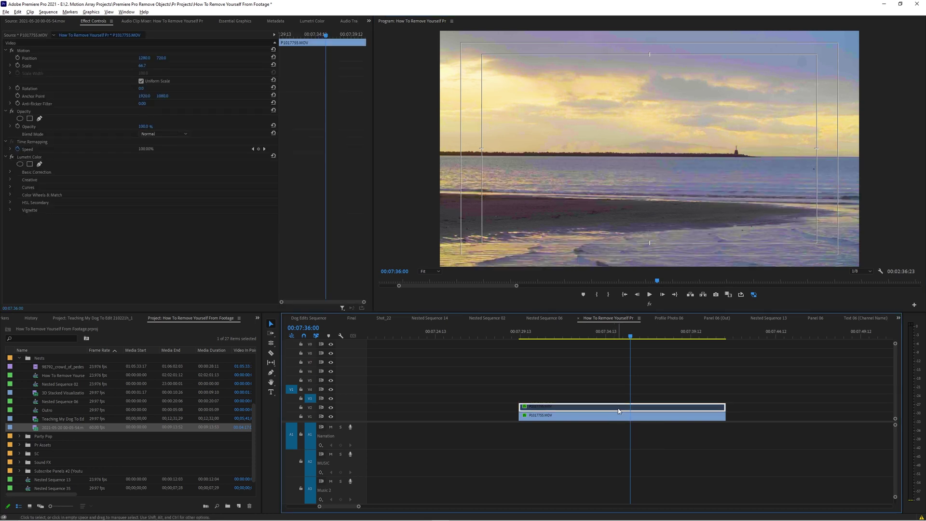
pyautogui.hotkey('shift', 'e')
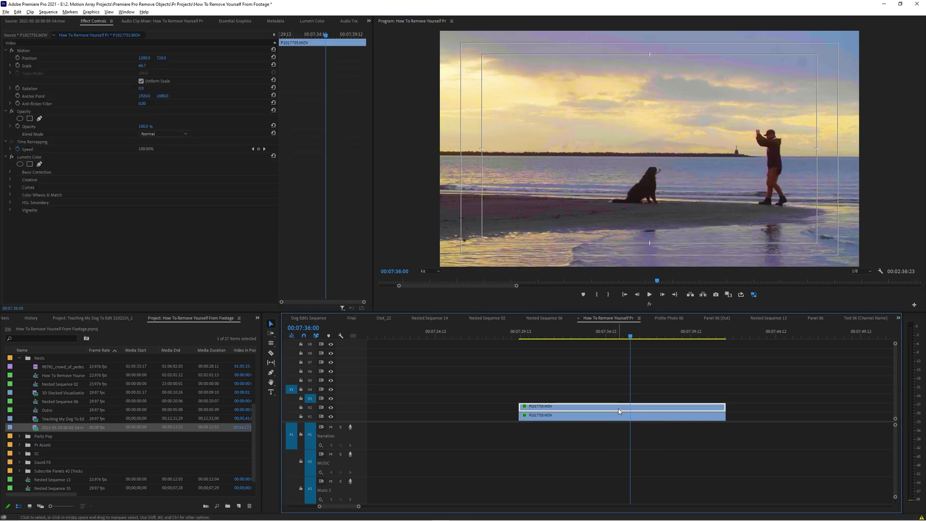
# Add an ellipse mask to the V2 clip, centred over the dog and feathered to 149.1
pyautogui.click(19, 119)
pyautogui.moveTo(648, 152); pyautogui.dragTo(646, 198)
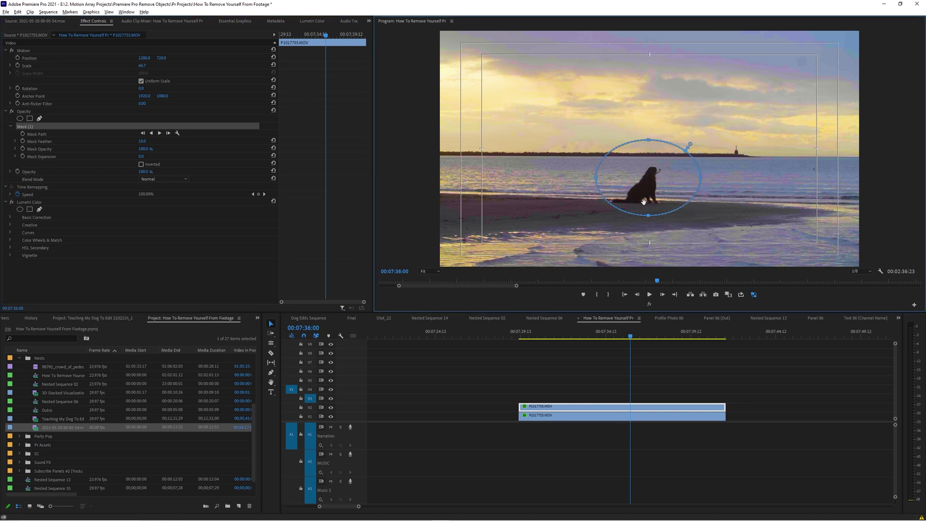
pyautogui.moveTo(654, 144); pyautogui.dragTo(657, 137)
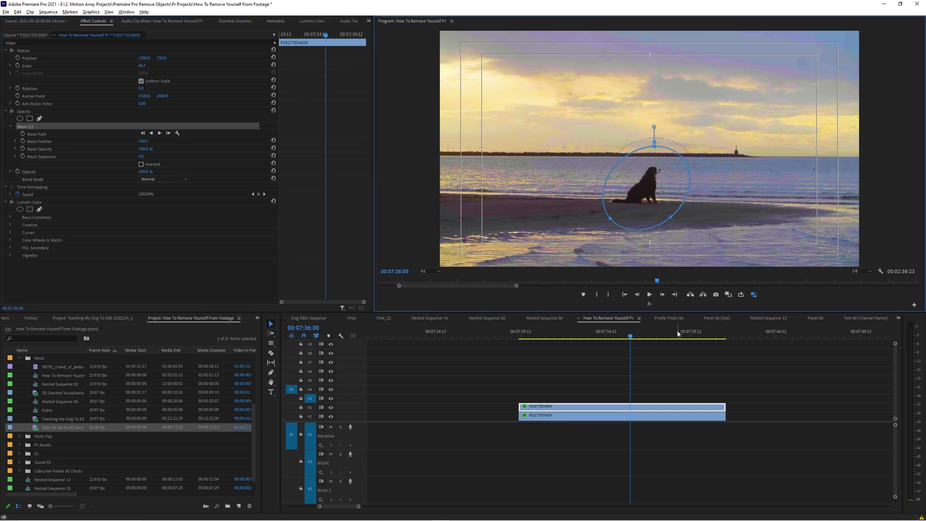
pyautogui.click(672, 379)
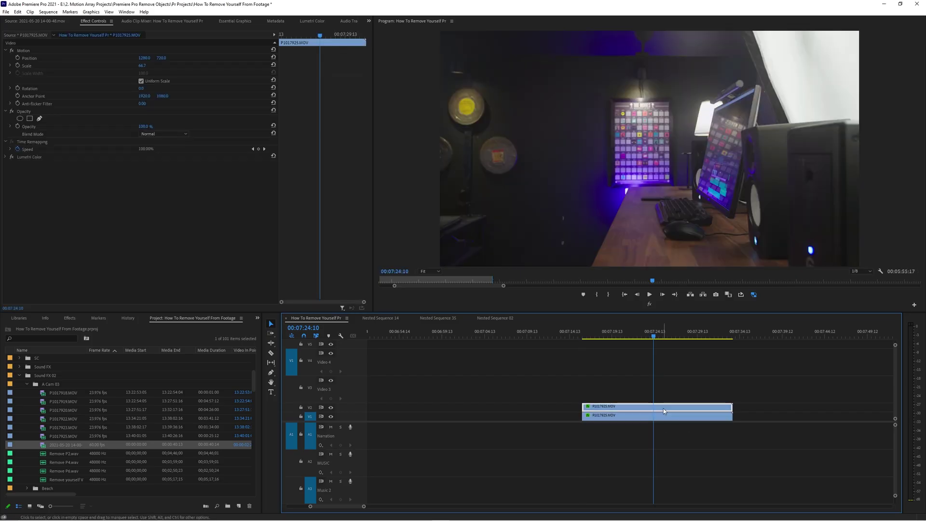
# Give the top studio clip a thin, inverted oval ellipse mask
pyautogui.click(19, 118)
pyautogui.moveTo(671, 159); pyautogui.dragTo(563, 202)
pyautogui.moveTo(562, 135); pyautogui.dragTo(559, 203)
pyautogui.moveTo(509, 232); pyautogui.dragTo(563, 233)
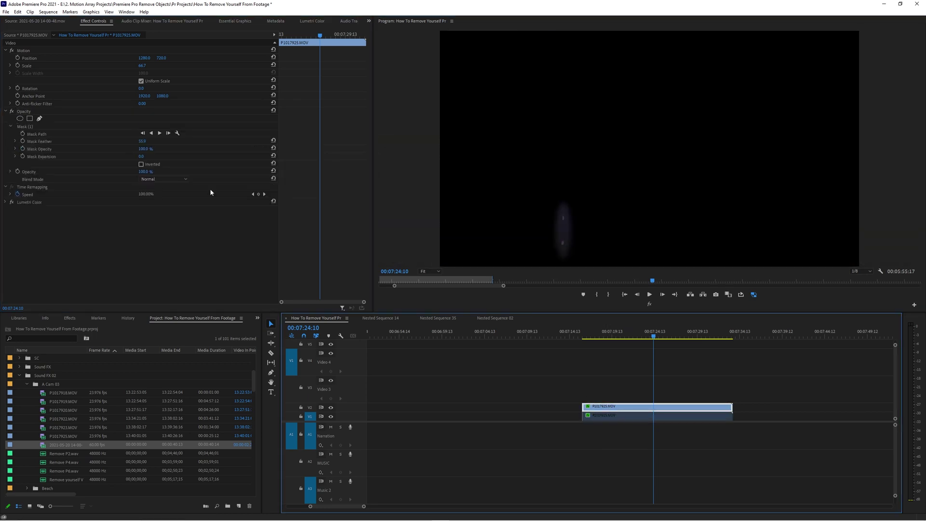
pyautogui.click(141, 164)
# Move the V1 studio clip's Motion position to 1185, 828.2 to fill the oval
pyautogui.click(616, 418)
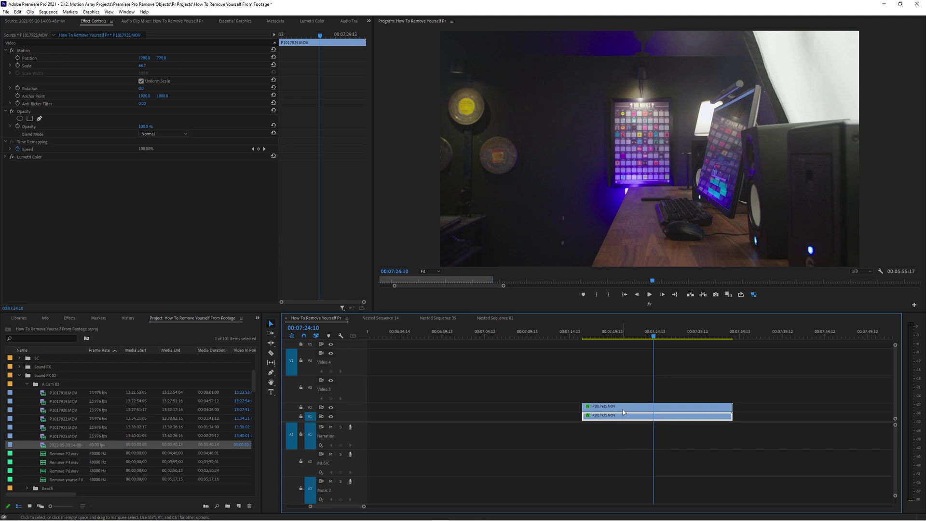
pyautogui.moveTo(140, 58); pyautogui.dragTo(146, 58)
pyautogui.click(23, 50)
pyautogui.moveTo(608, 174); pyautogui.dragTo(592, 193)
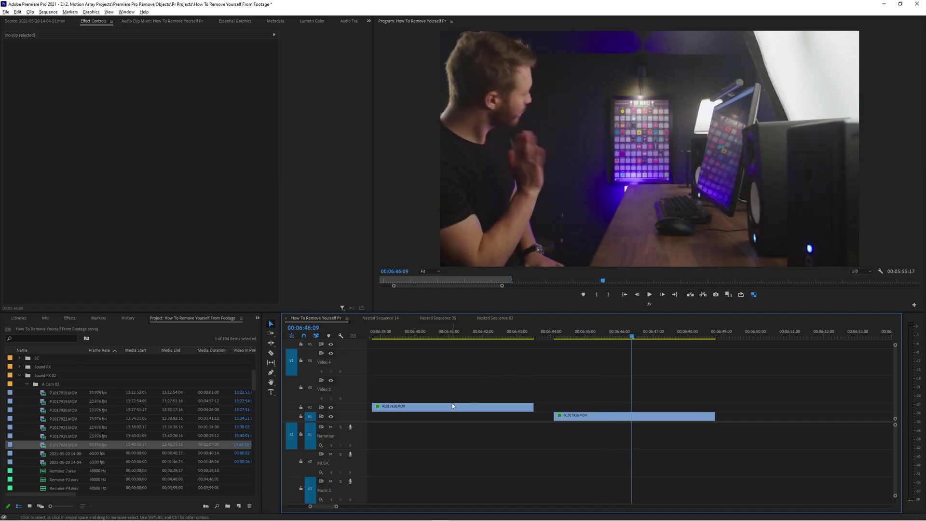
# Stack P1017926.MOV on V2 above its V1 copy with an ellipse mask, then start the raffle
pyautogui.moveTo(452, 406); pyautogui.dragTo(515, 407)
pyautogui.moveTo(631, 407); pyautogui.dragTo(631, 407)
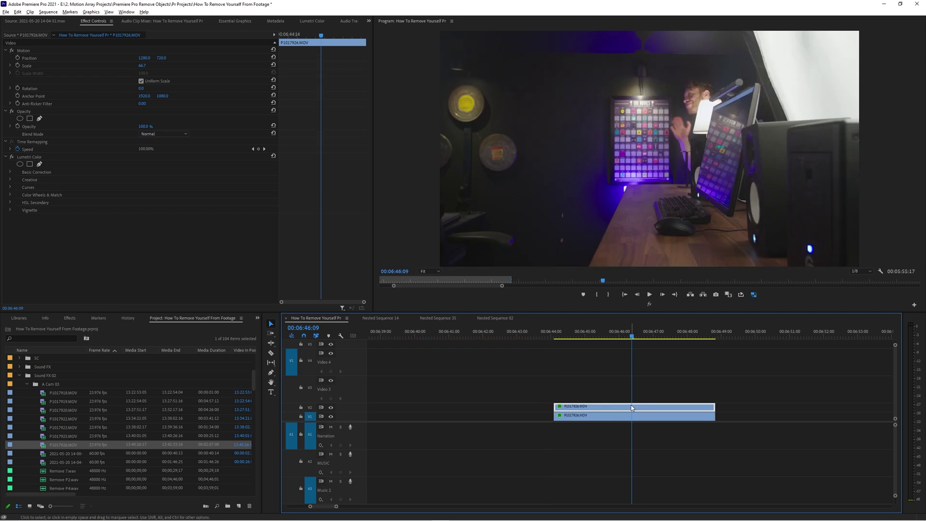
pyautogui.click(20, 118)
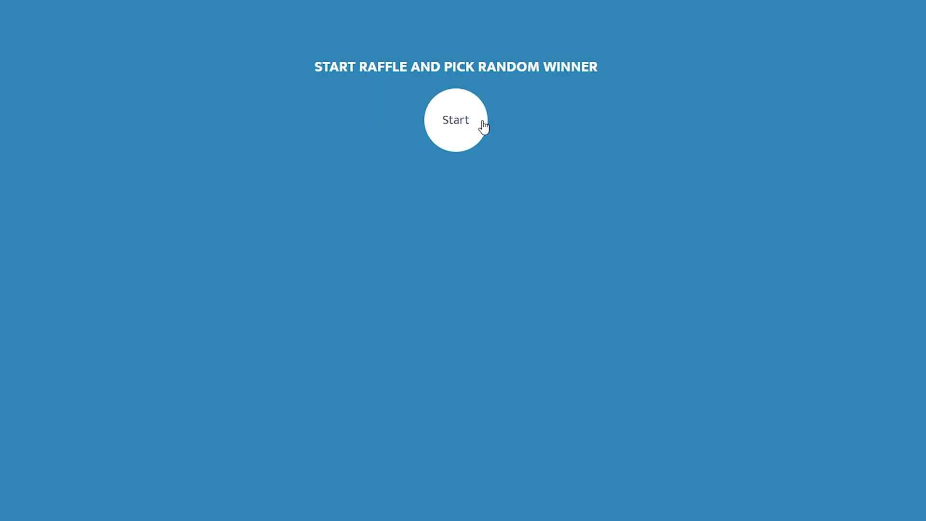
pyautogui.click(478, 125)
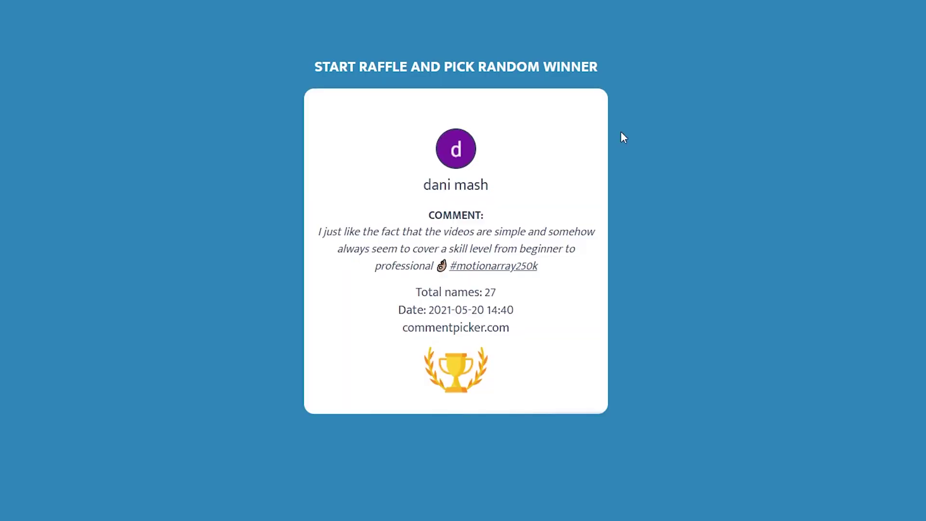